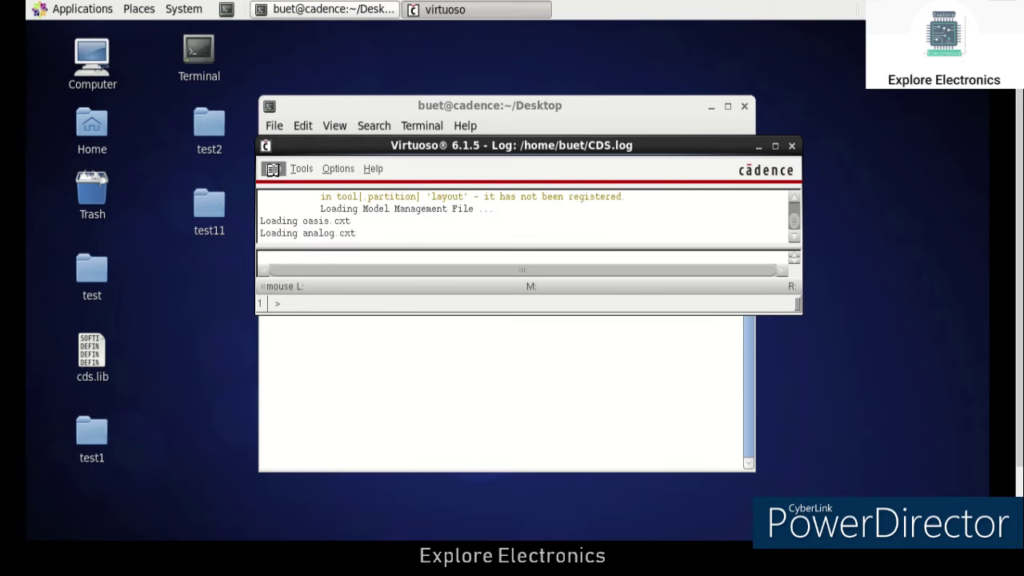
# Create a new library named test123 in /home/buet/Desktop that attaches to an existing technology library.
pyautogui.click(274, 169)
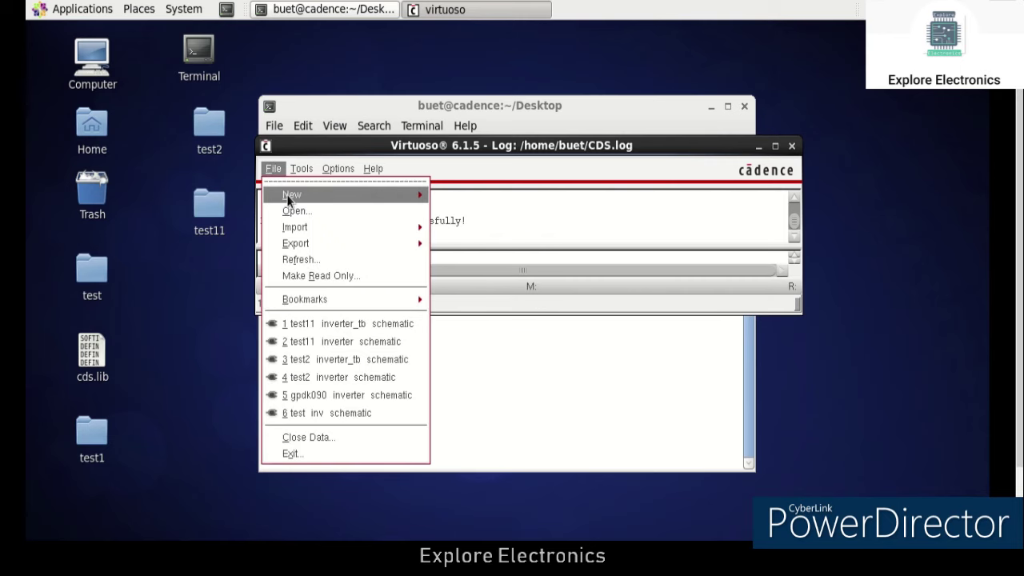
pyautogui.moveTo(286, 194)
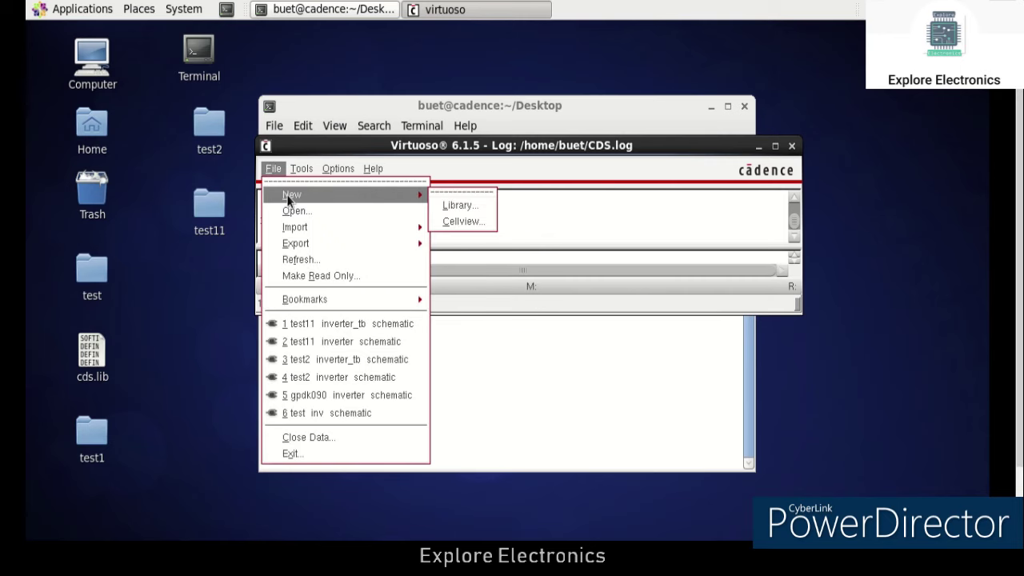
pyautogui.click(453, 207)
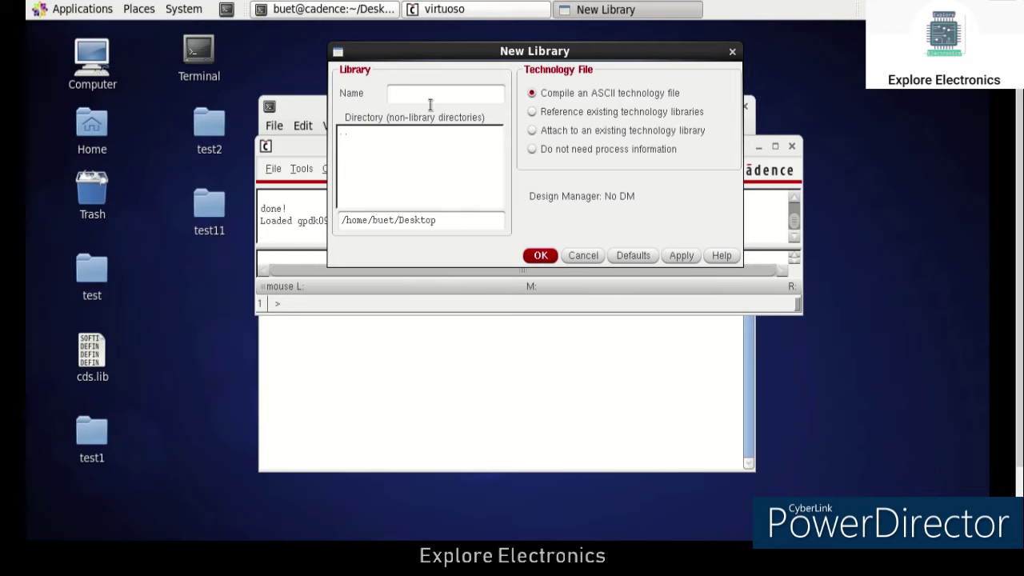
pyautogui.write('test123')
pyautogui.click(563, 130)
pyautogui.click(681, 256)
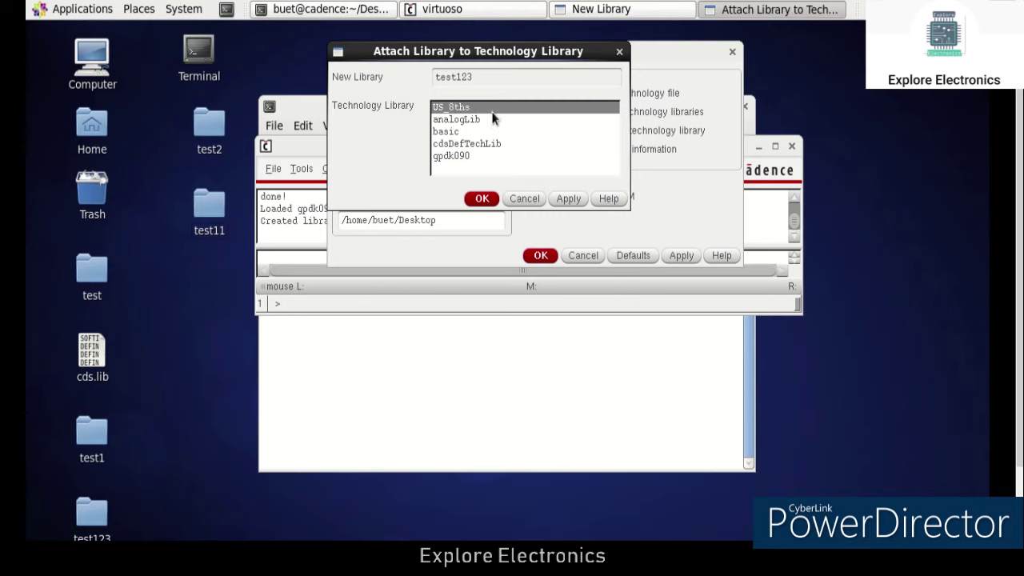
# Attach the test123 library to the gpdk090 technology library.
pyautogui.click(449, 158)
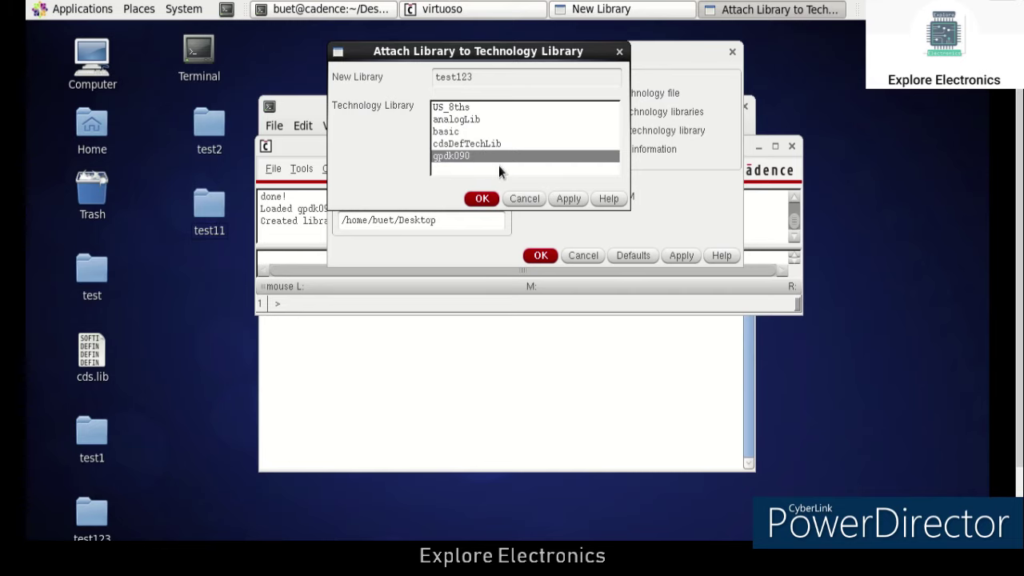
pyautogui.click(570, 199)
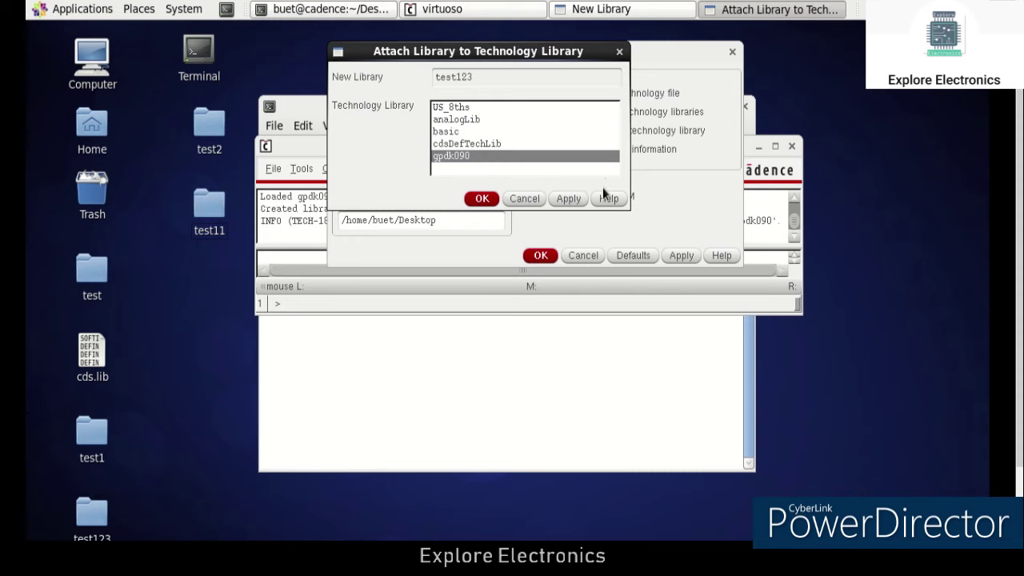
pyautogui.click(485, 198)
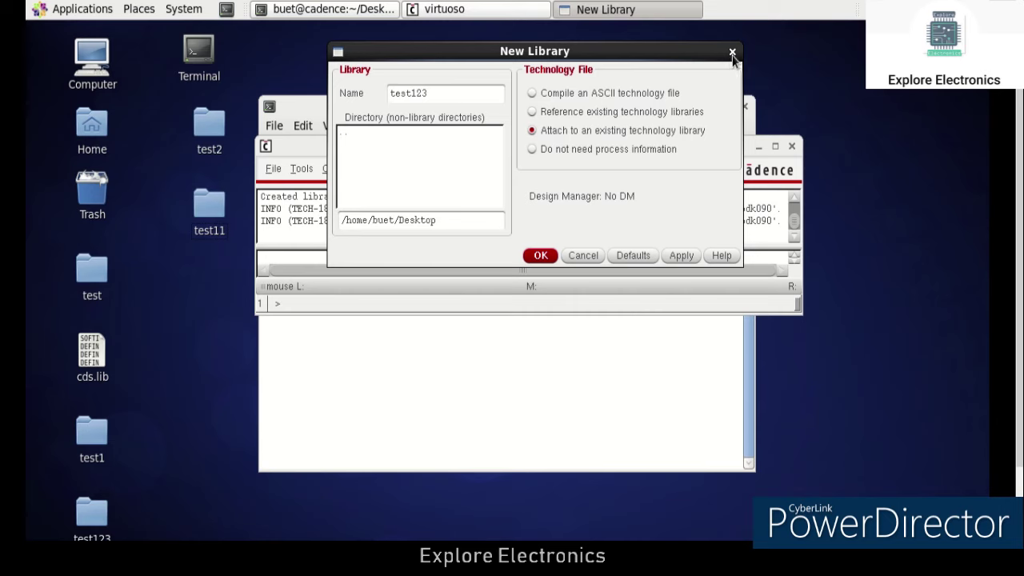
pyautogui.click(786, 117)
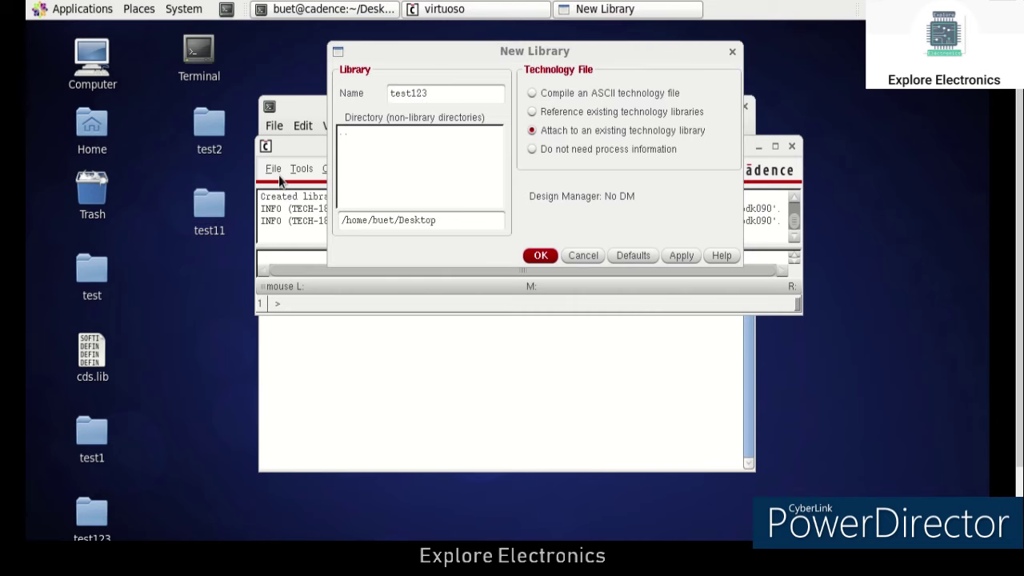
# Create a schematic cellview named inverter in the test123 library and maximize its editor window.
pyautogui.click(290, 144)
pyautogui.click(273, 169)
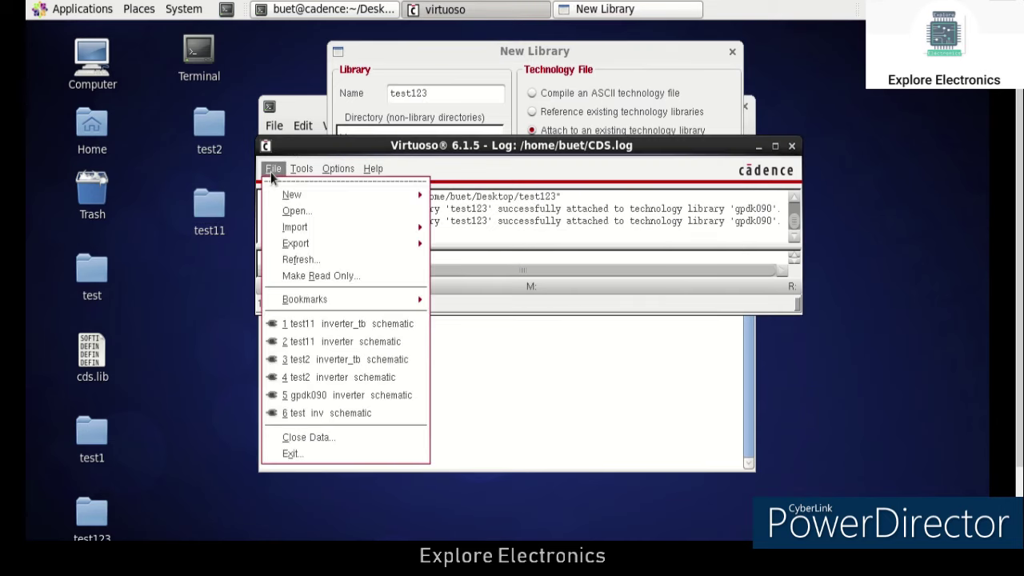
pyautogui.moveTo(374, 193)
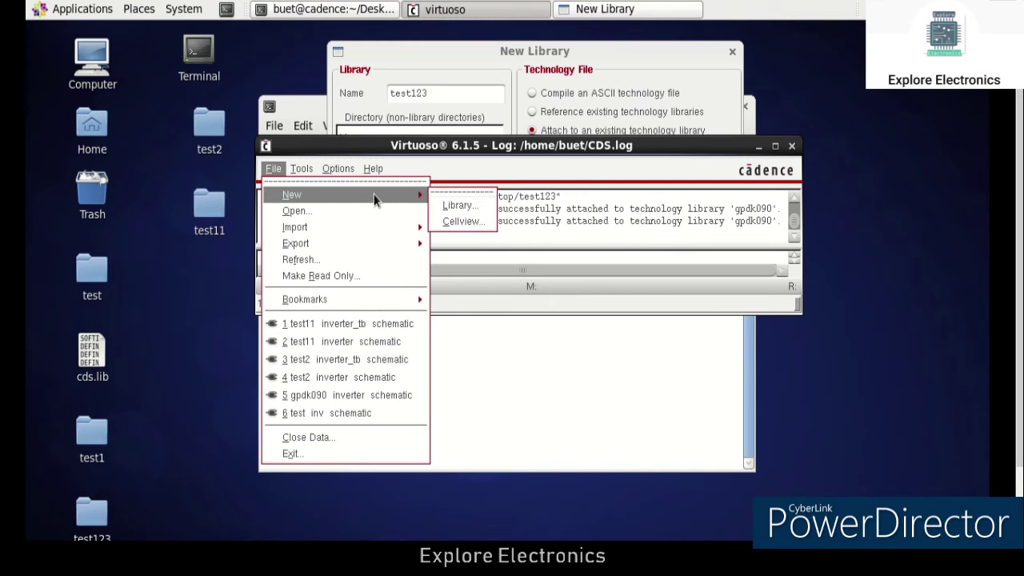
pyautogui.click(464, 222)
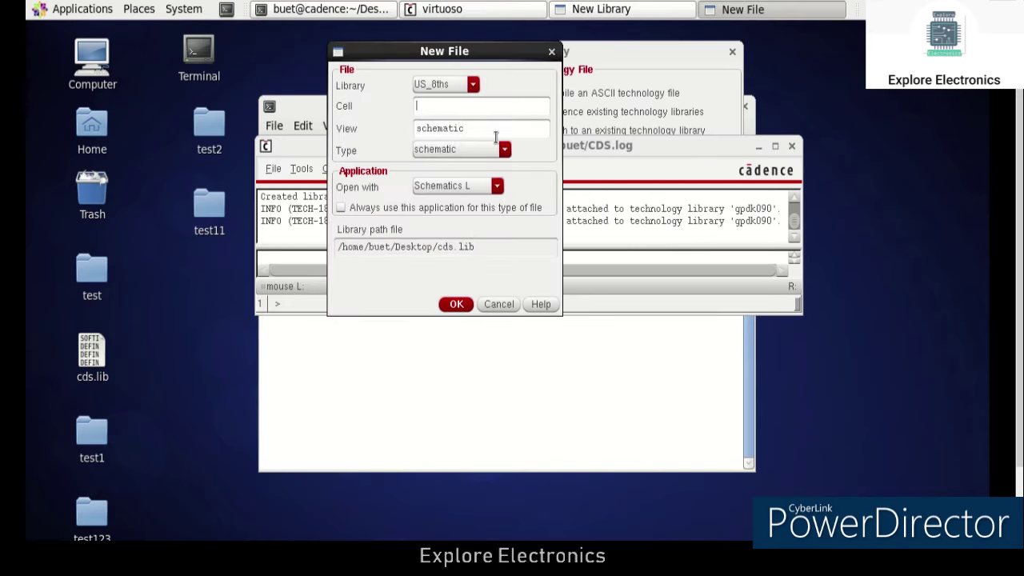
pyautogui.click(472, 86)
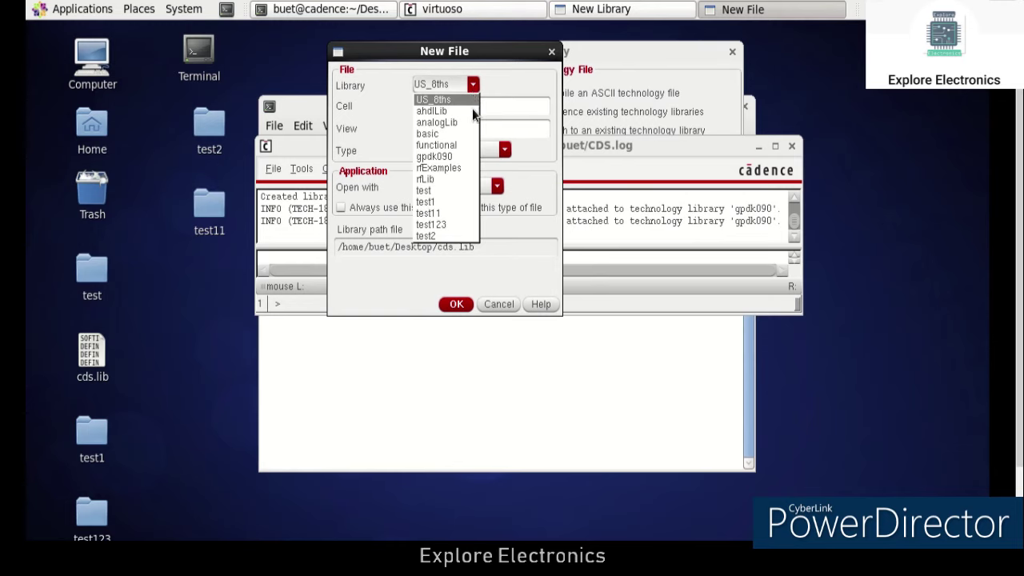
pyautogui.click(436, 226)
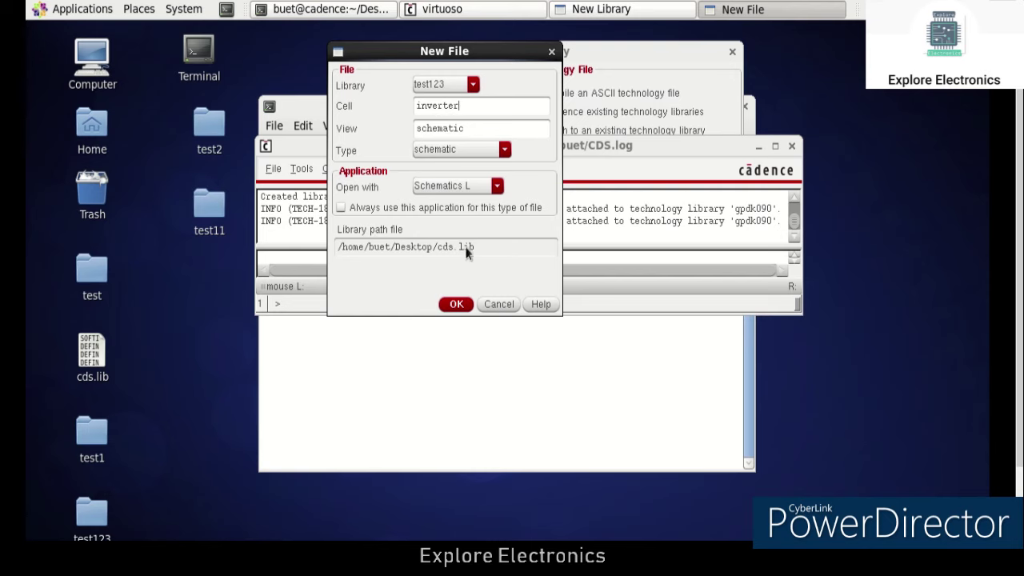
pyautogui.click(456, 304)
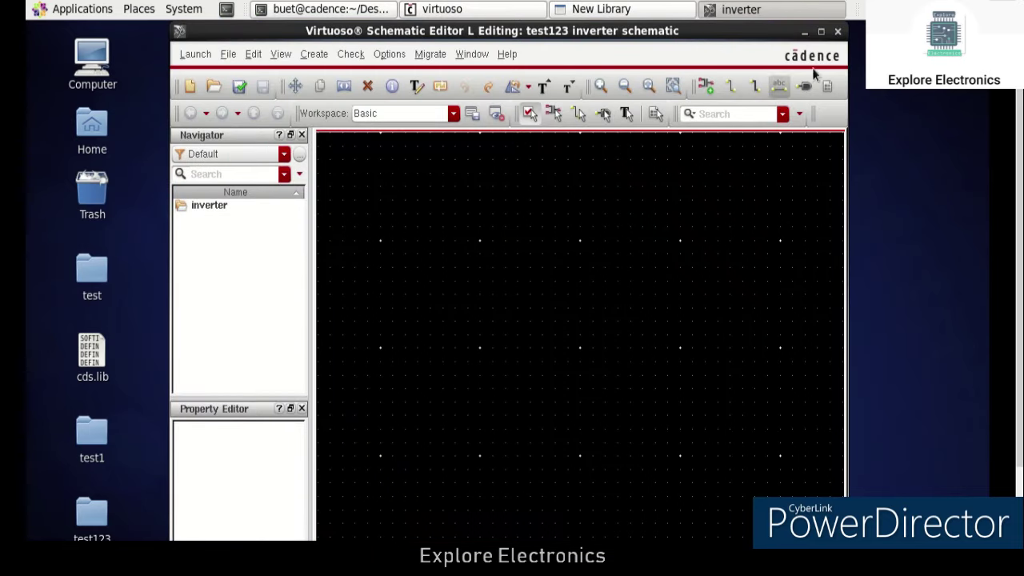
pyautogui.click(820, 31)
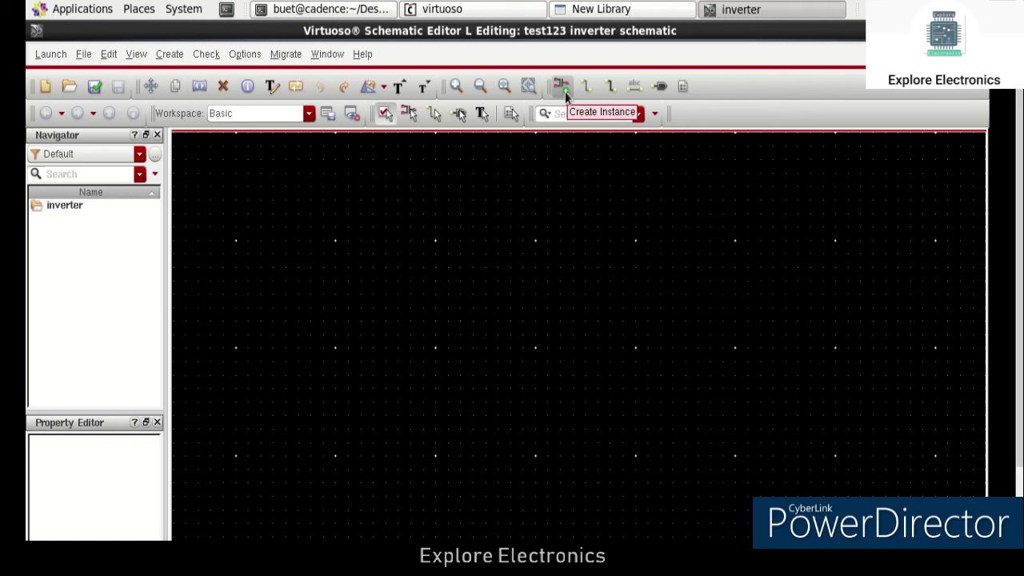
# Place one nmos1v symbol instance from the gpdk090 library in the lower part of the inverter schematic.
pyautogui.click(168, 56)
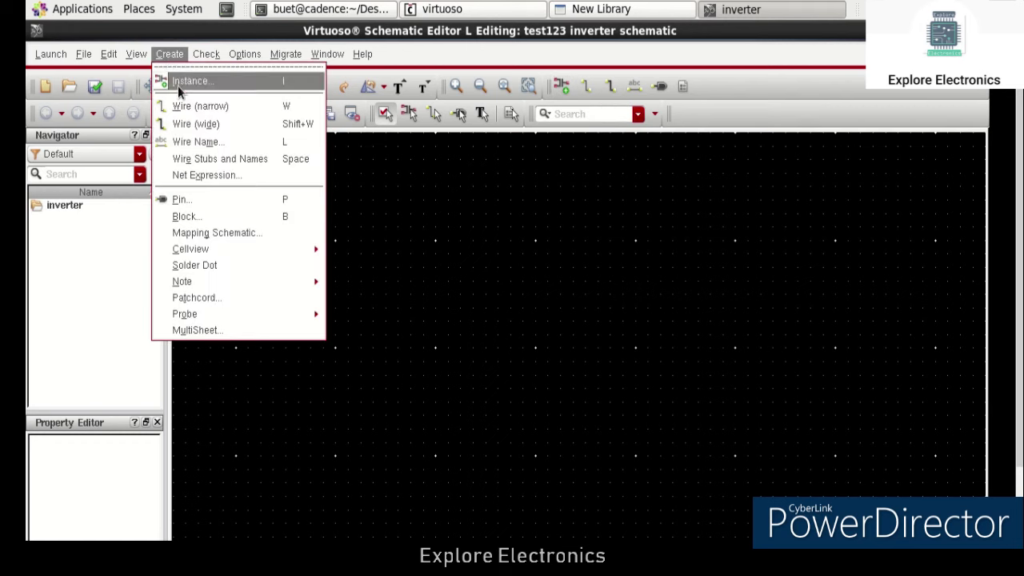
pyautogui.click(220, 82)
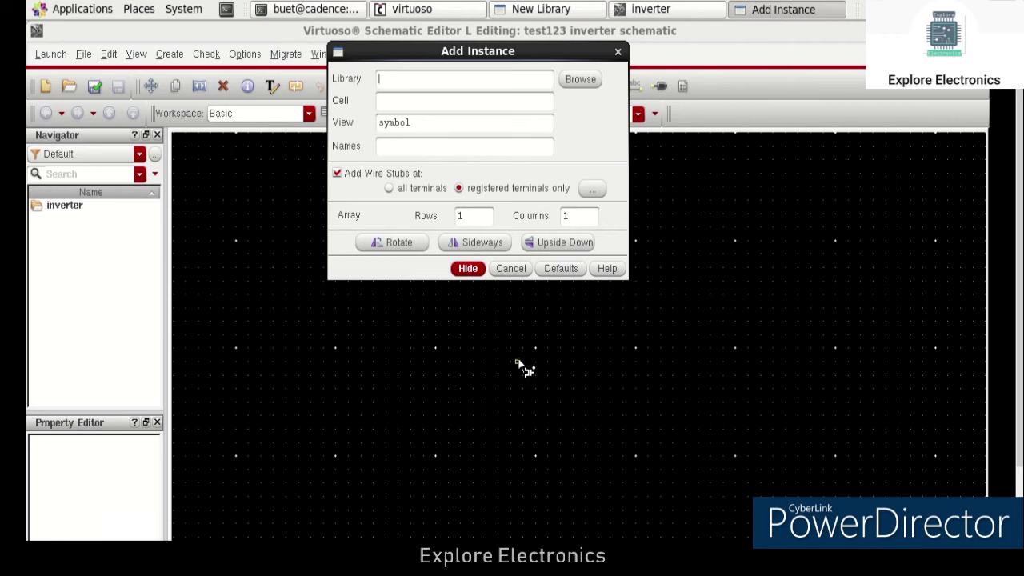
pyautogui.click(575, 79)
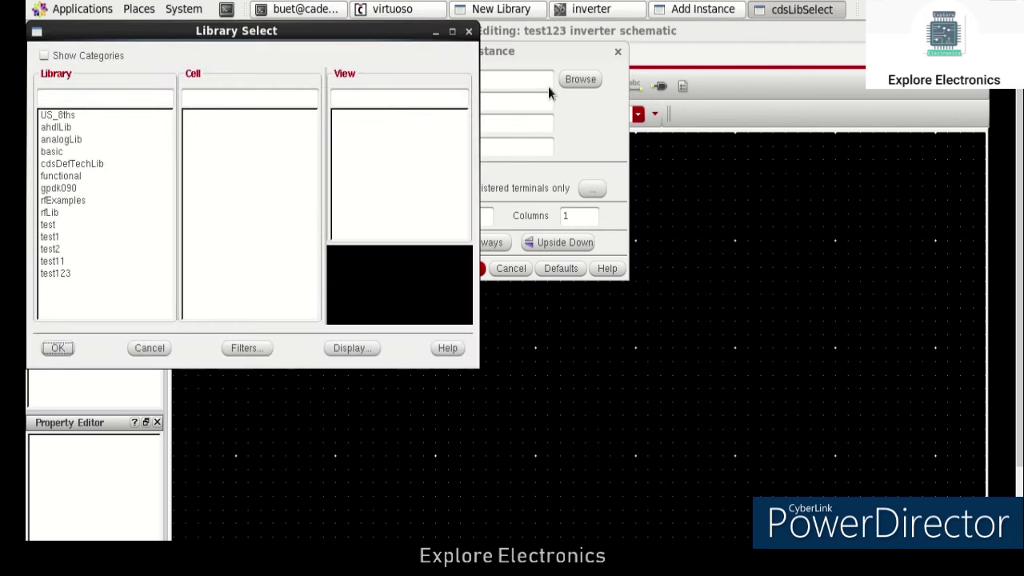
pyautogui.click(60, 188)
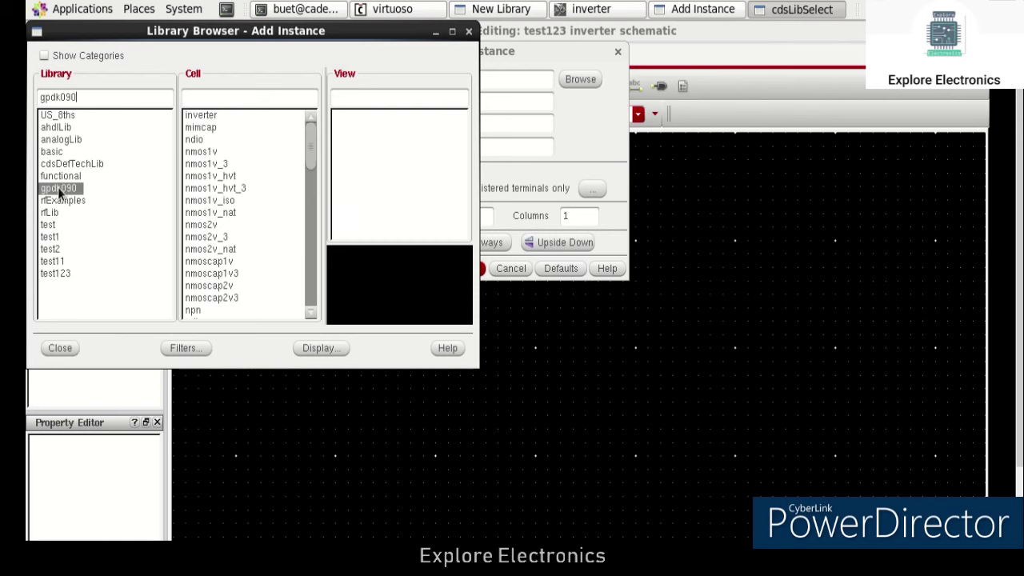
pyautogui.click(193, 152)
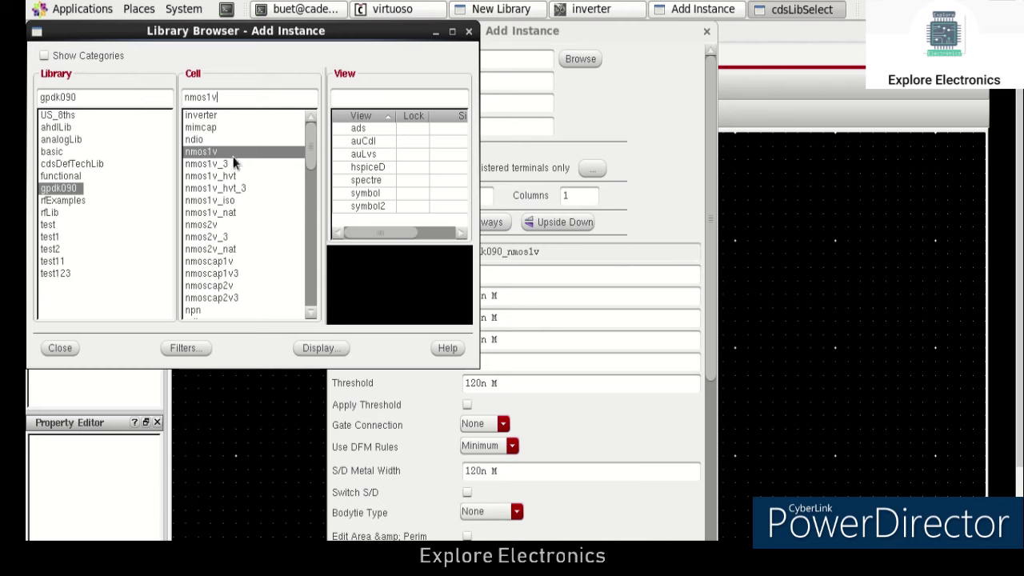
pyautogui.click(367, 193)
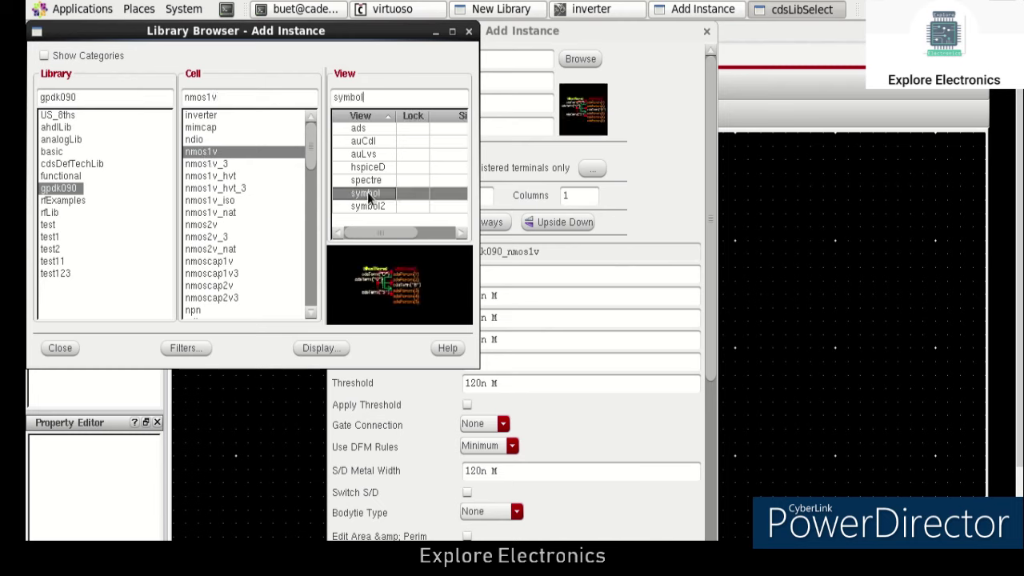
pyautogui.click(690, 405)
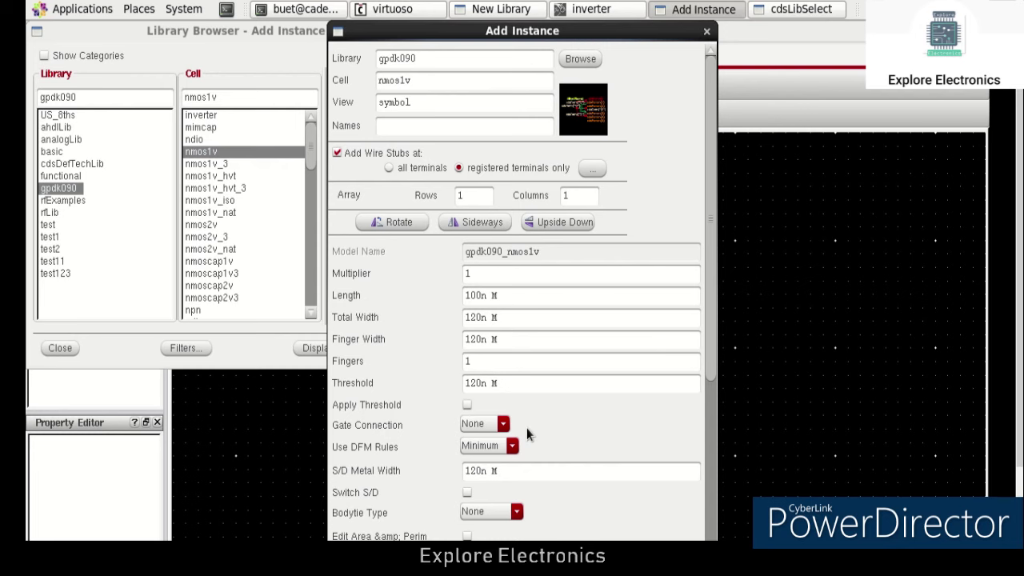
pyautogui.moveTo(604, 32); pyautogui.dragTo(572, 32)
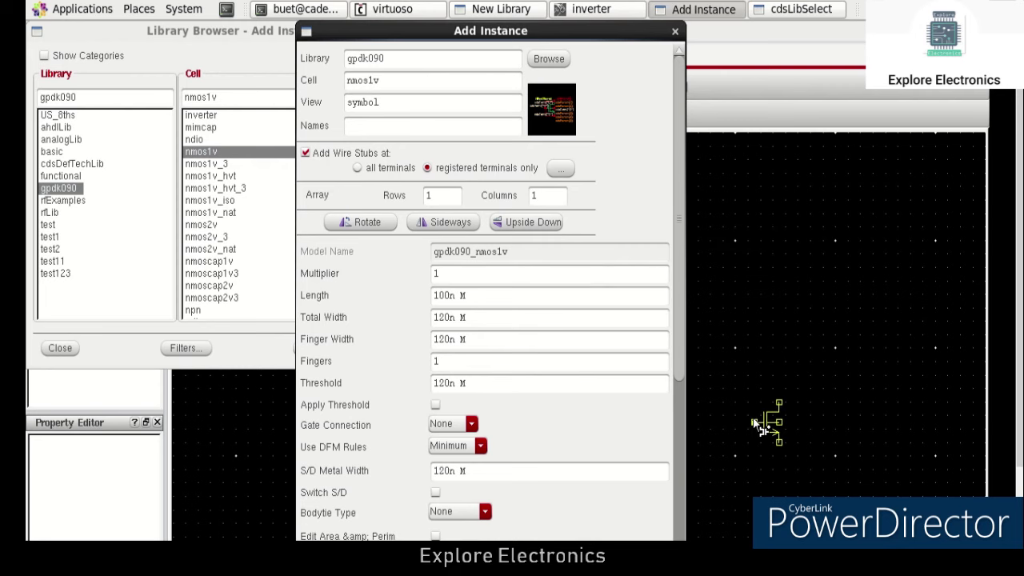
pyautogui.click(758, 424)
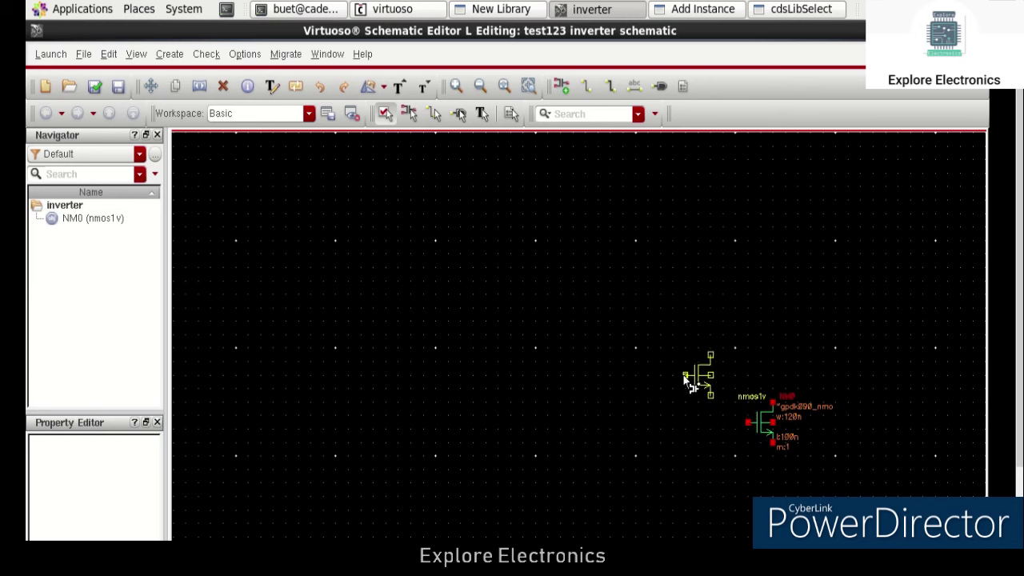
pyautogui.press('Escape')
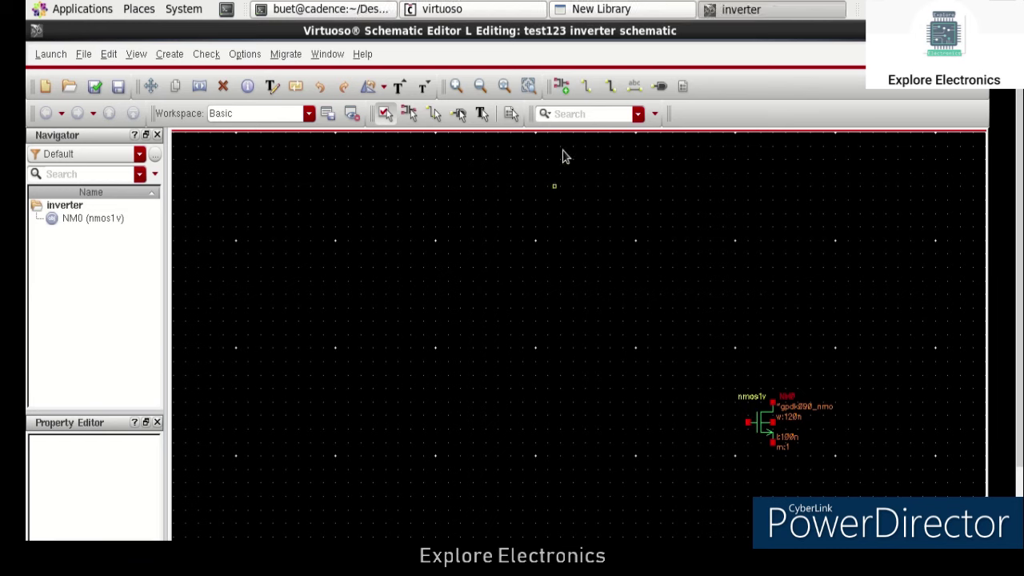
# Place one pmos1v symbol instance from the gpdk090 library directly above the nmos1v transistor.
pyautogui.click(560, 86)
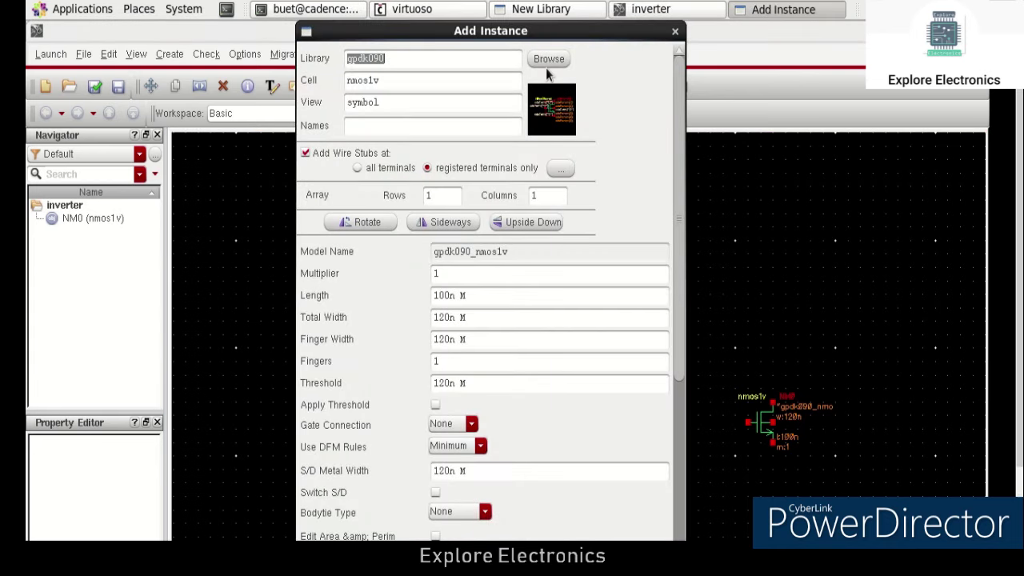
pyautogui.click(549, 60)
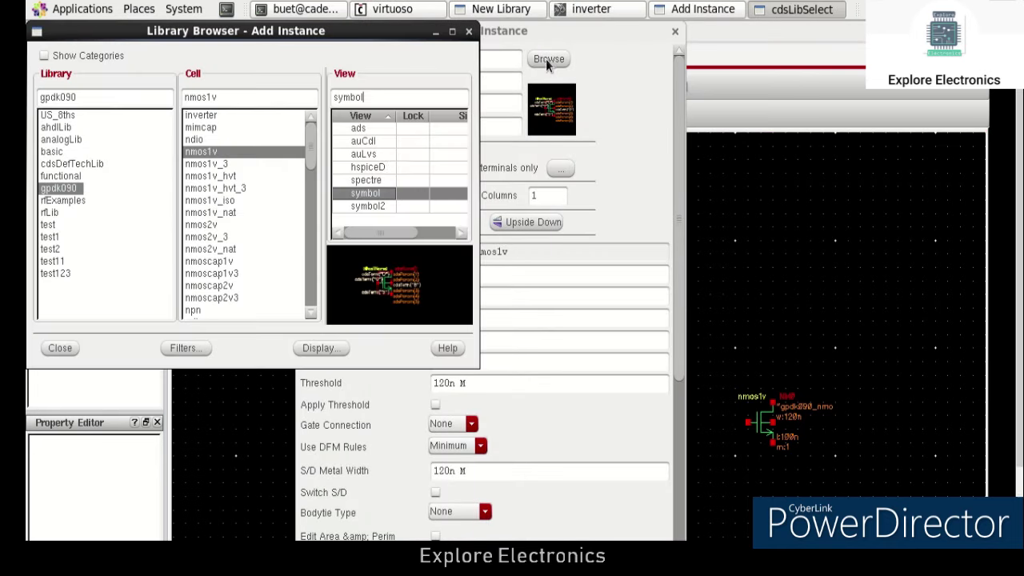
pyautogui.click(57, 190)
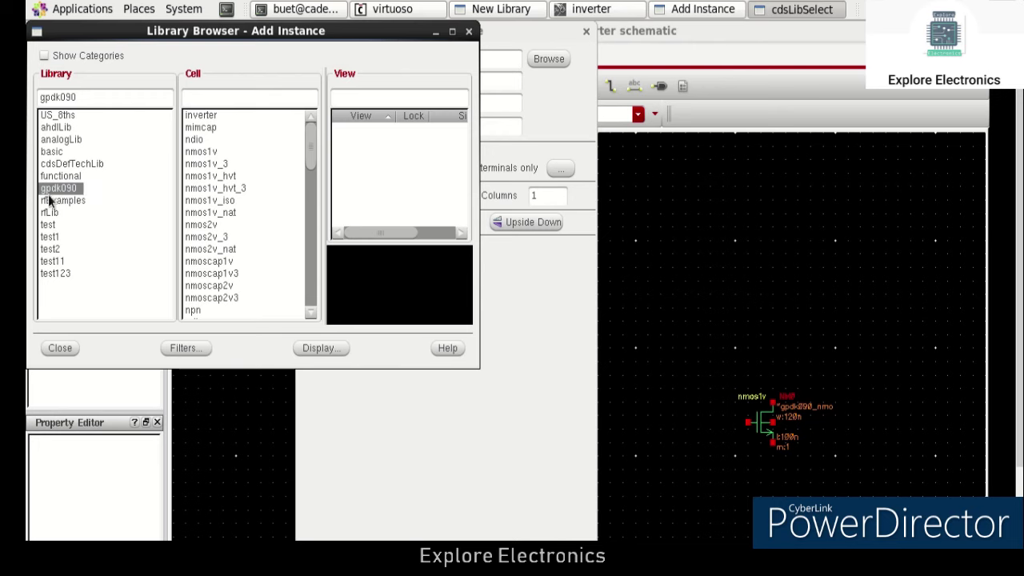
pyautogui.moveTo(313, 156); pyautogui.dragTo(312, 202)
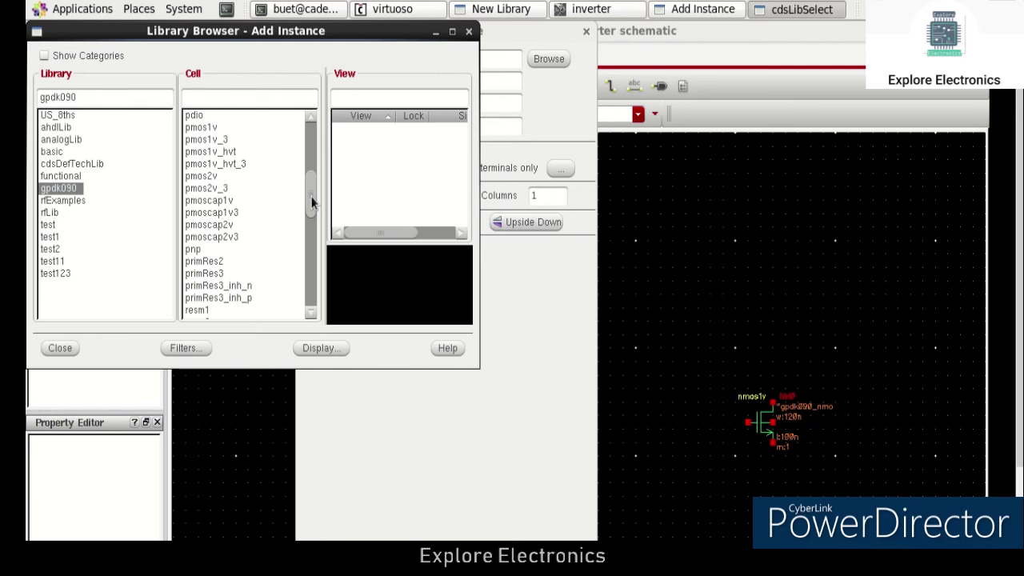
pyautogui.click(207, 129)
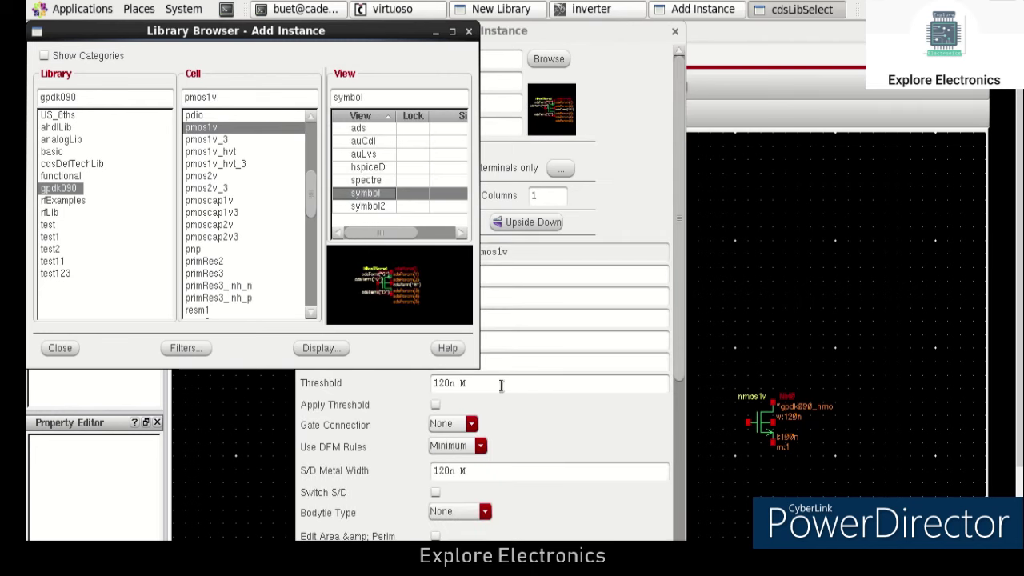
pyautogui.click(519, 404)
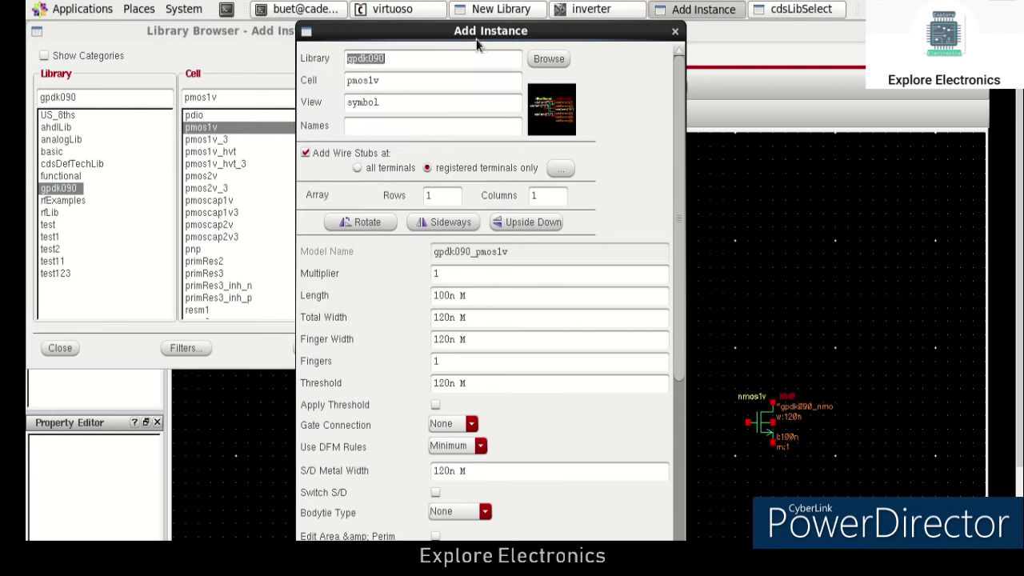
pyautogui.moveTo(491, 30); pyautogui.dragTo(320, 31)
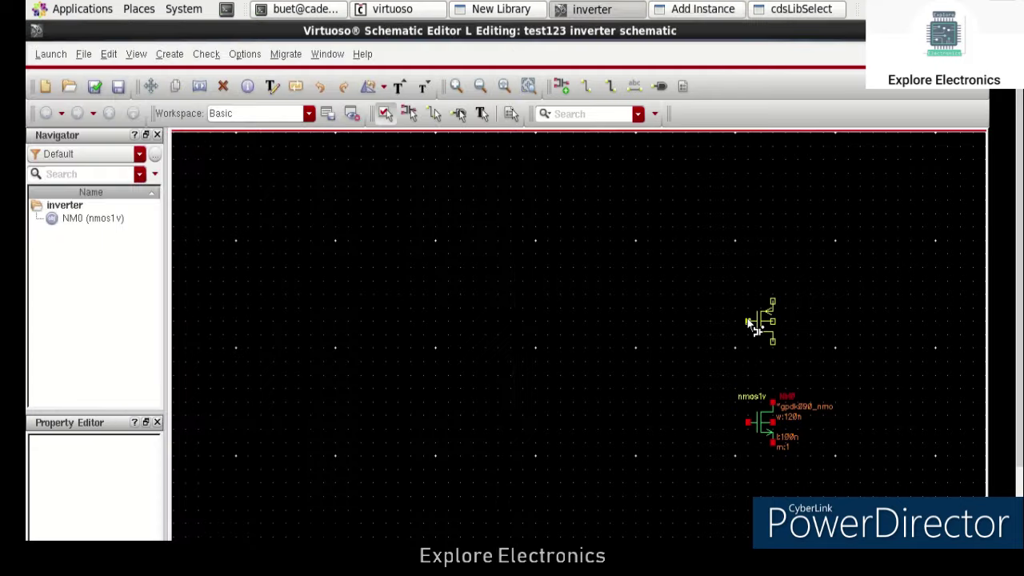
pyautogui.click(753, 324)
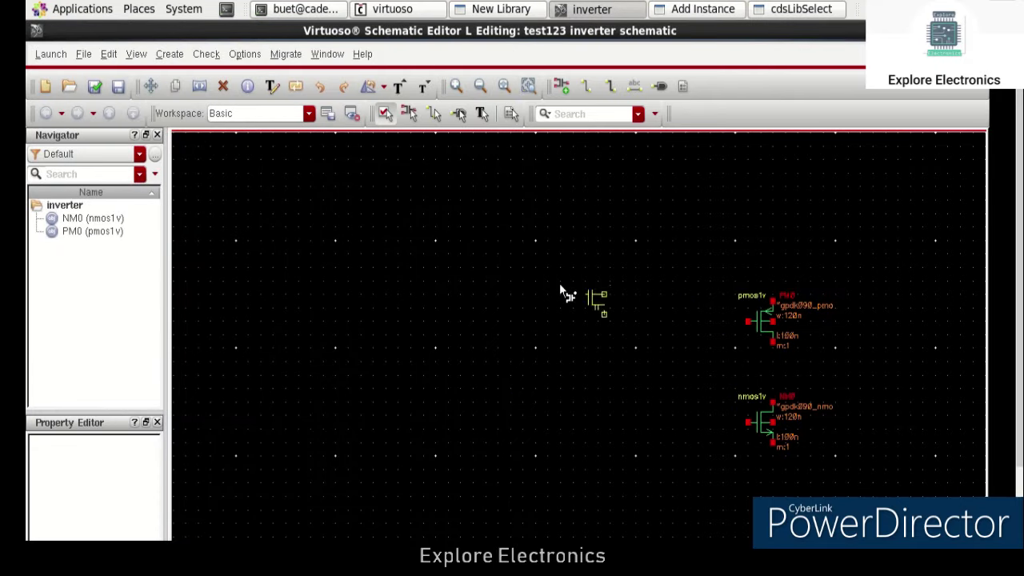
pyautogui.press('Escape')
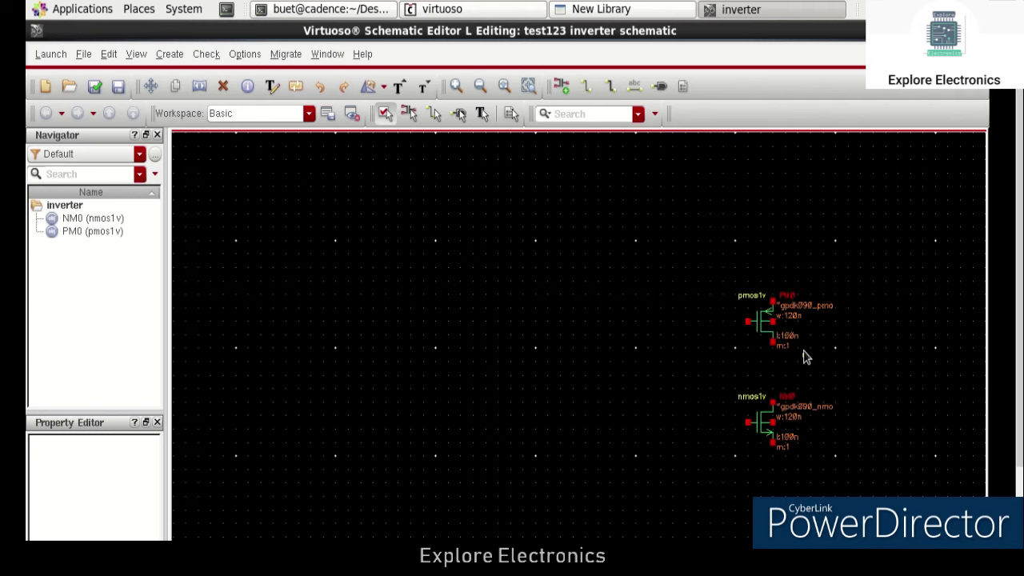
pyautogui.press('f')
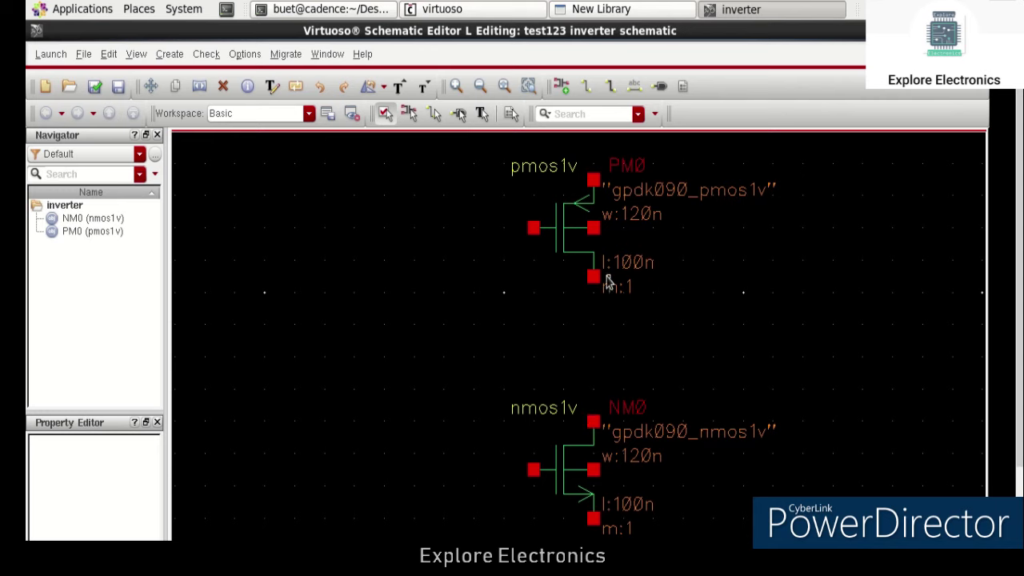
# Wire the pmos1v drain to the nmos1v drain, and connect the two transistor gates together with a narrow wire.
pyautogui.click(590, 87)
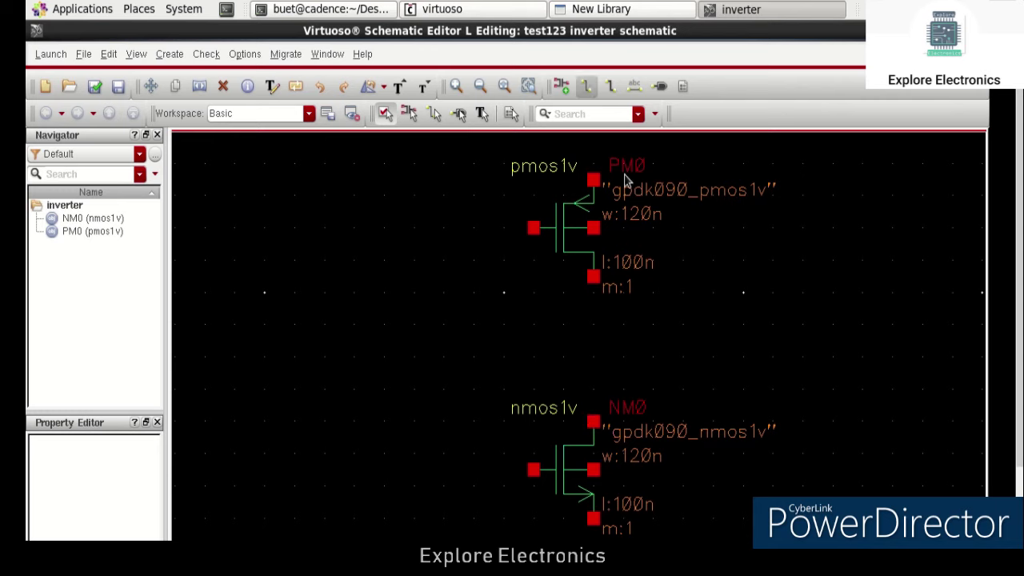
pyautogui.click(593, 277)
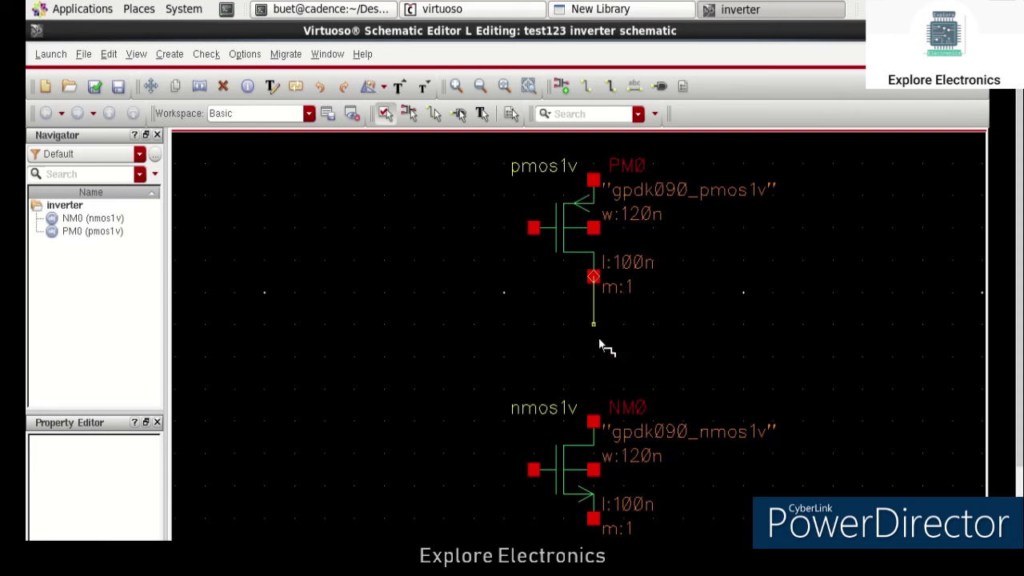
pyautogui.click(593, 422)
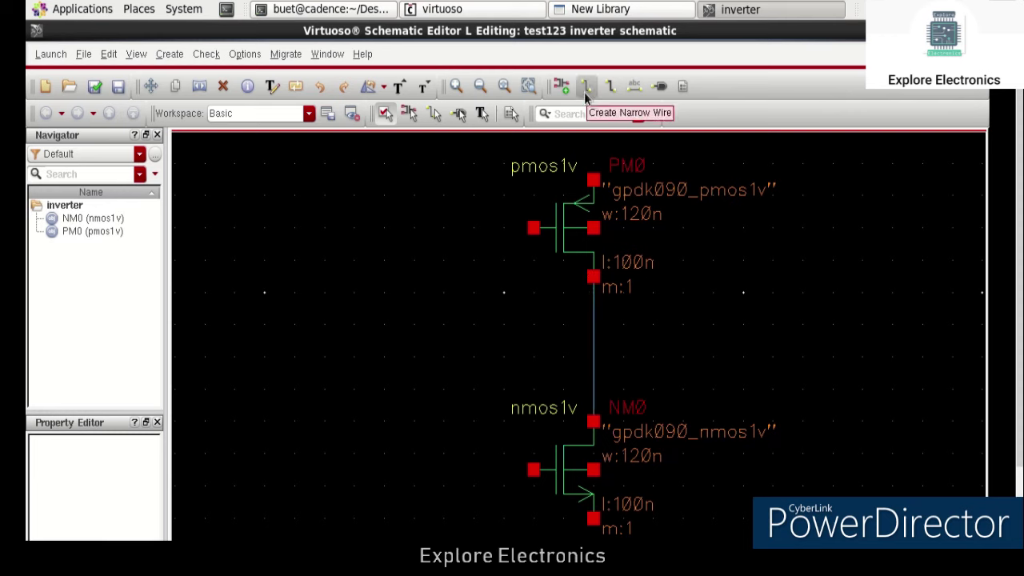
pyautogui.click(534, 229)
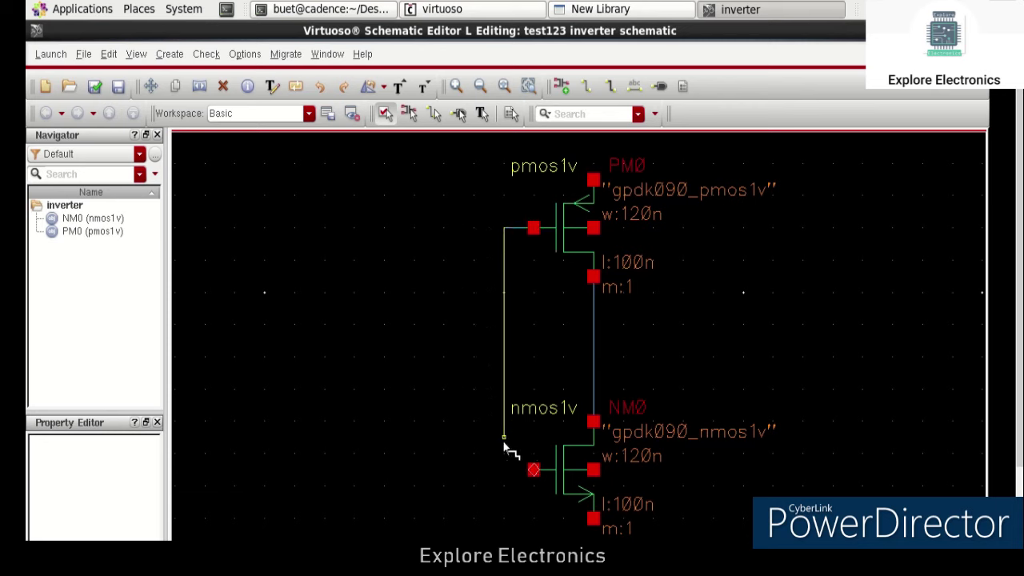
pyautogui.click(510, 471)
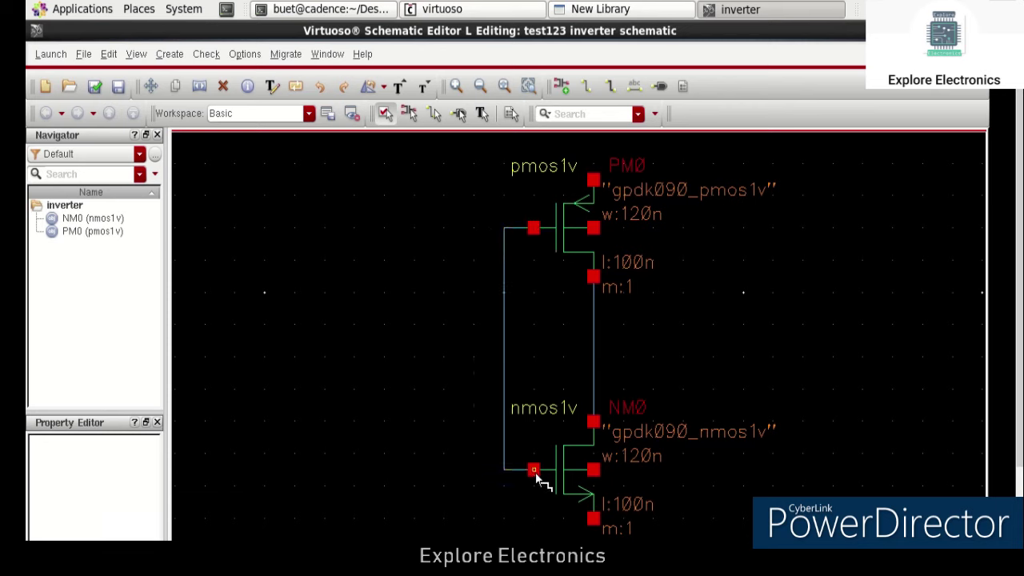
# Wire the body terminal of each transistor, pmos1v and nmos1v, to its own source terminal.
pyautogui.click(584, 88)
pyautogui.click(595, 205)
pyautogui.click(593, 229)
pyautogui.click(593, 469)
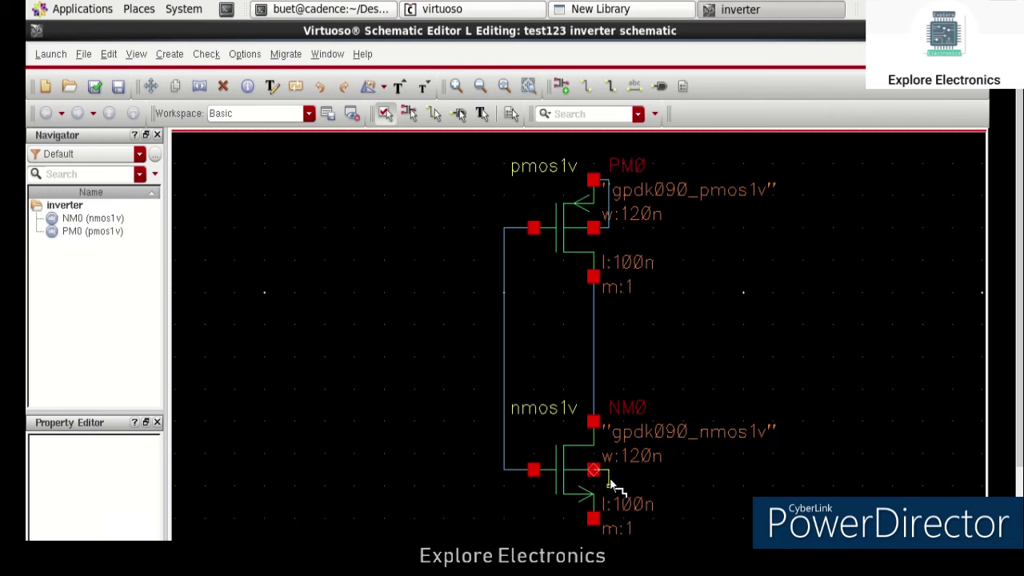
pyautogui.click(608, 520)
# Add input pins vin beside the gate wire, vdd above the pmos1v transistor and vss below the nmos1v transistor.
pyautogui.hotkey('shift', 'z')
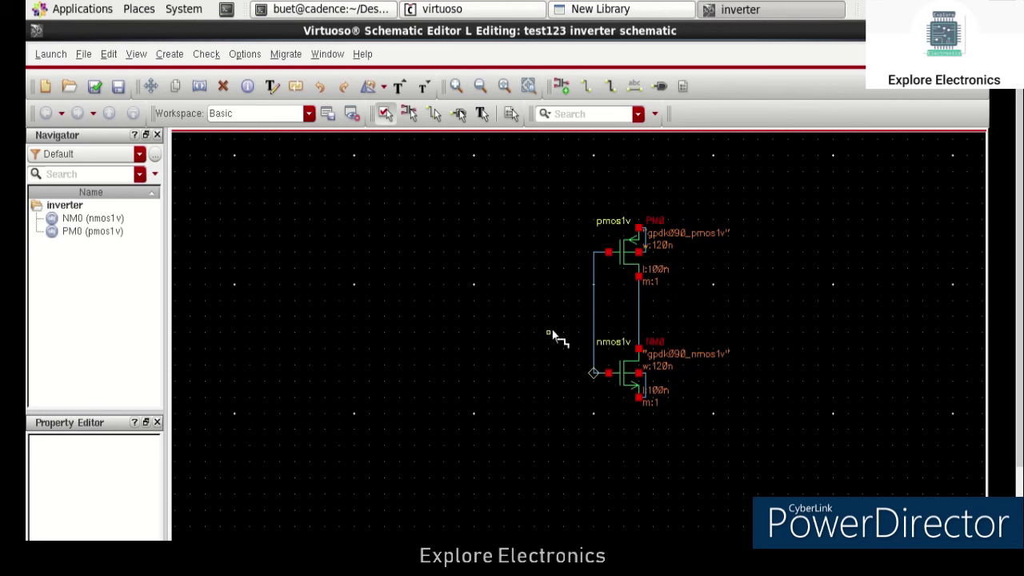
pyautogui.click(658, 90)
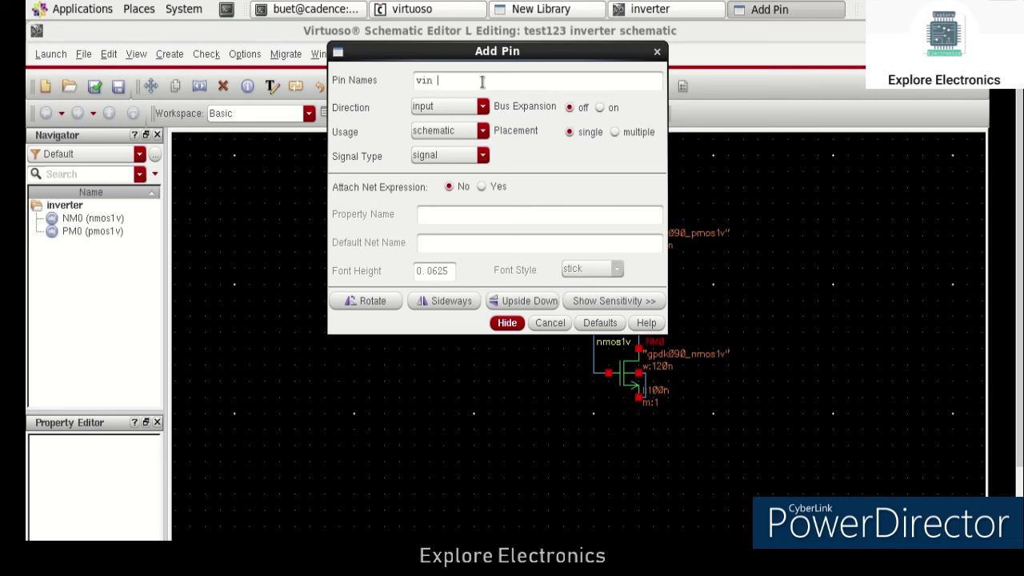
pyautogui.write('vin vdd vss')
pyautogui.click(512, 324)
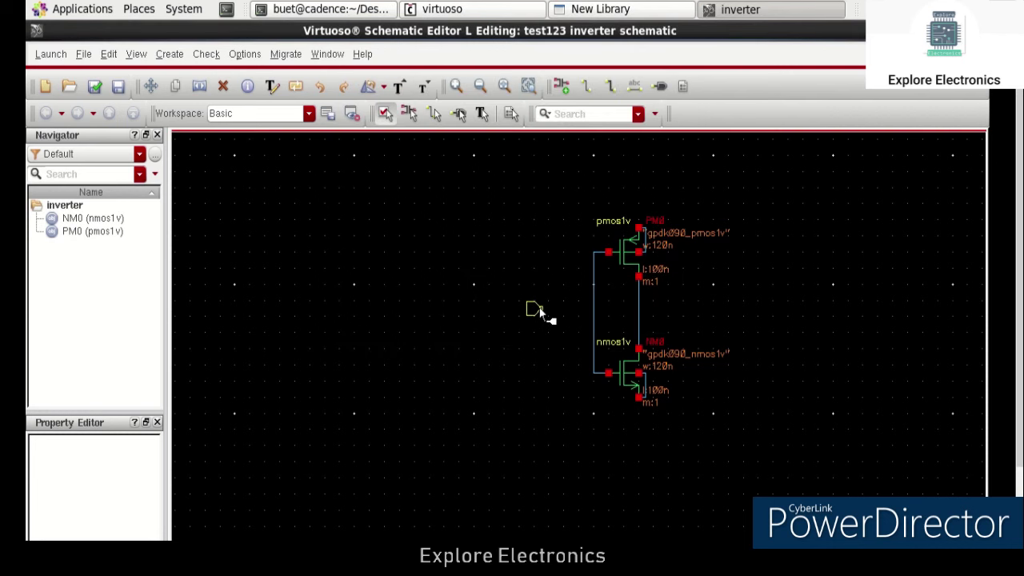
pyautogui.click(548, 305)
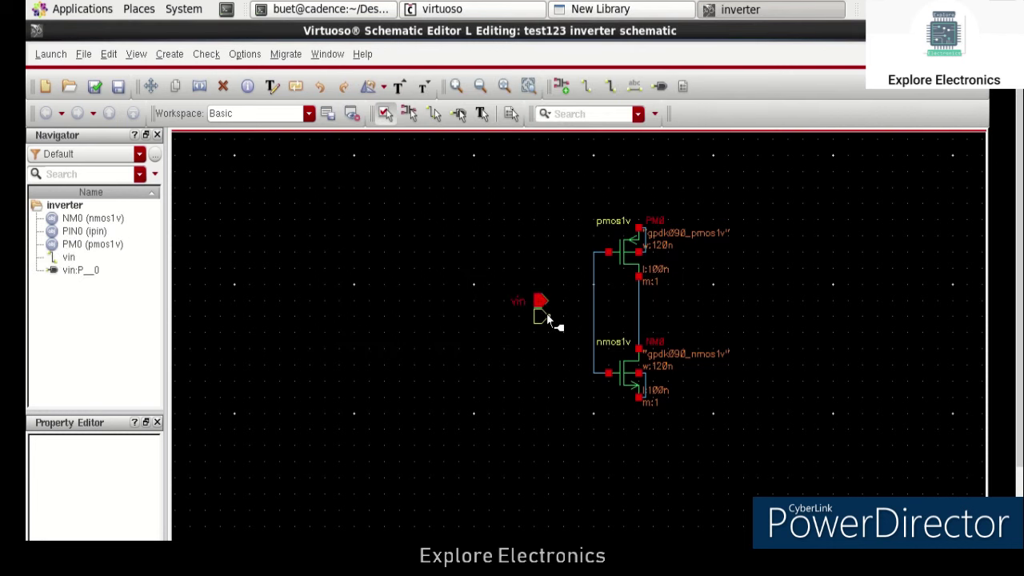
pyautogui.click(622, 184)
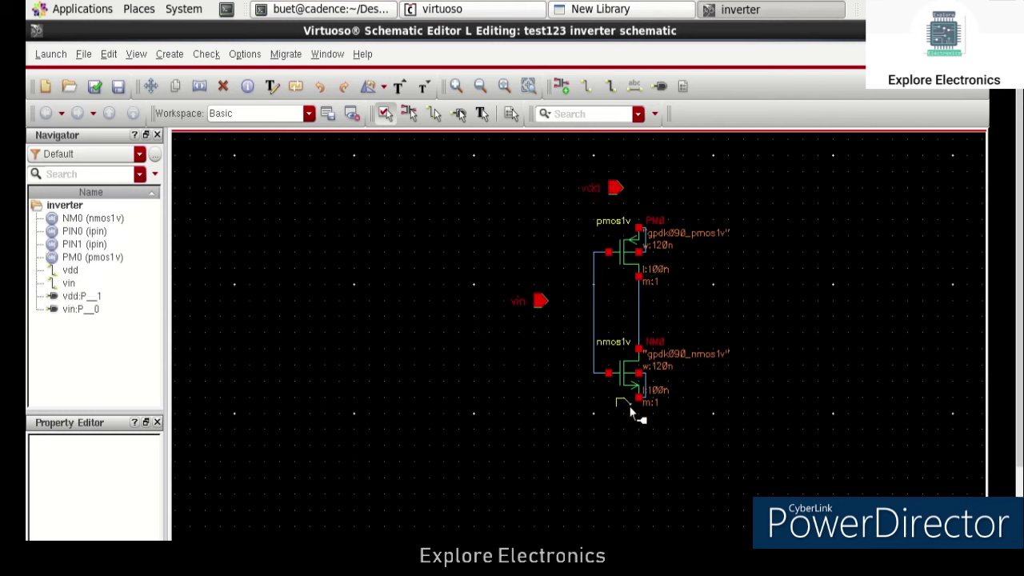
pyautogui.click(637, 437)
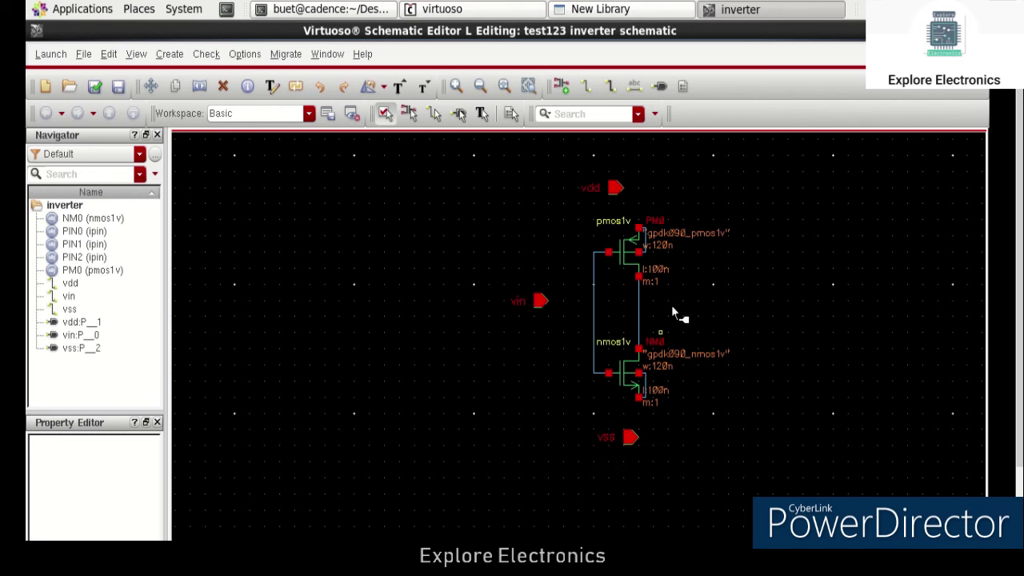
# Add an output pin named vout beside the wire joining the two drains, on the side opposite vin.
pyautogui.click(660, 88)
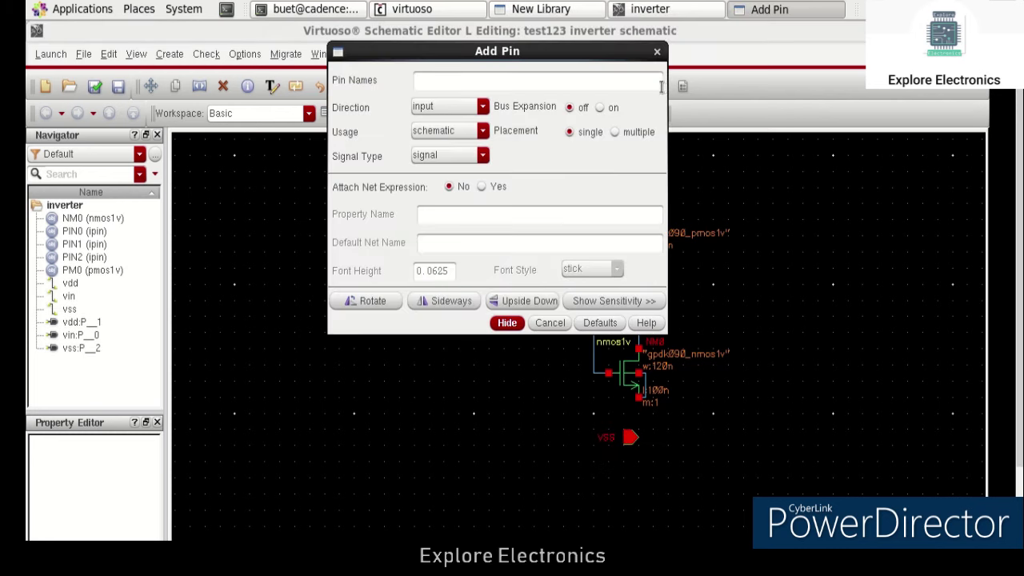
pyautogui.click(475, 80)
pyautogui.click(483, 107)
pyautogui.click(470, 128)
pyautogui.click(507, 322)
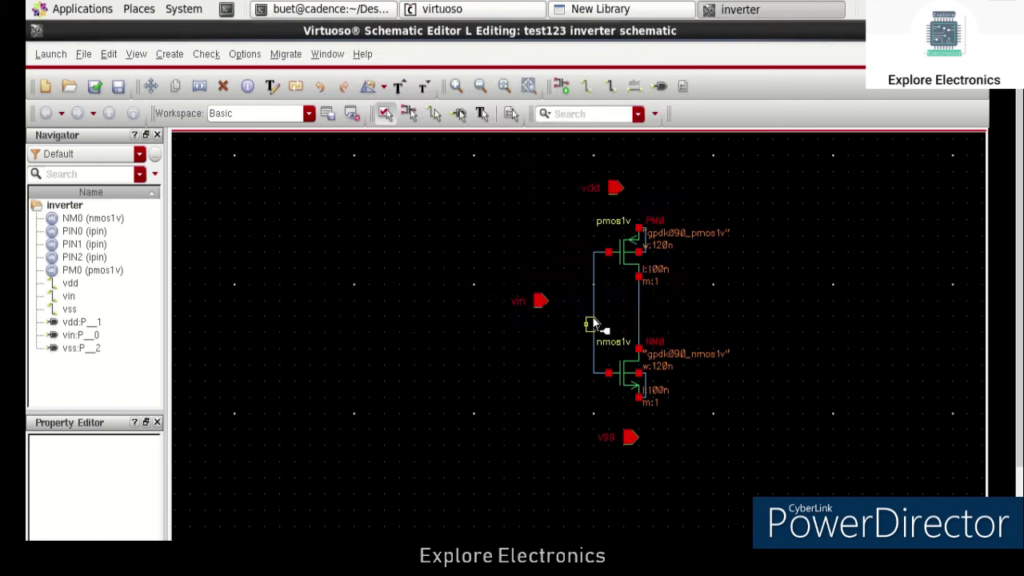
pyautogui.click(682, 307)
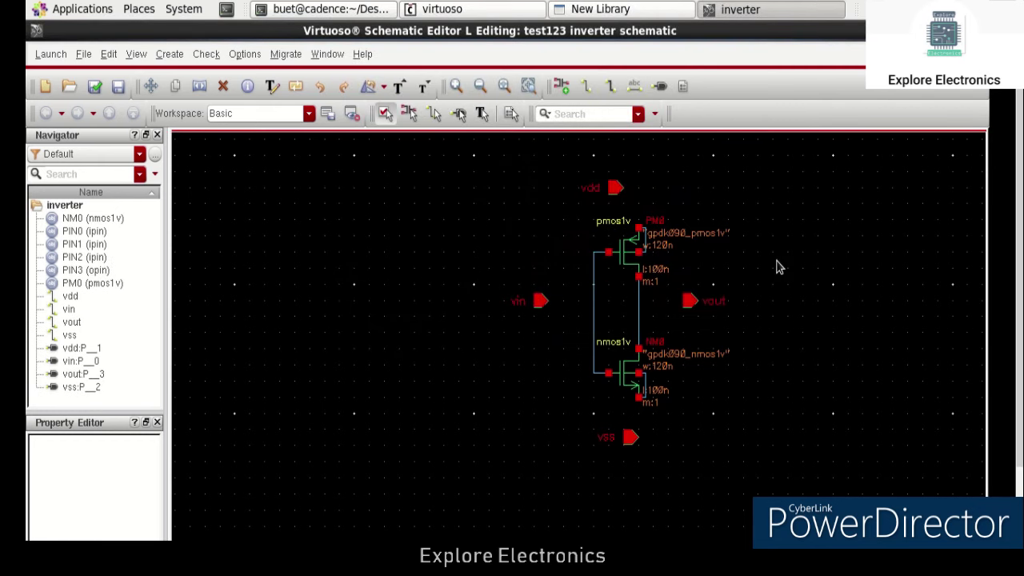
# Wire the source terminal of the pmos1v transistor to the vdd pin.
pyautogui.click(589, 88)
pyautogui.click(640, 228)
pyautogui.click(616, 188)
# Wire the vin pin to the shared gate wire and the vout pin to the shared drain wire.
pyautogui.click(542, 301)
pyautogui.click(593, 301)
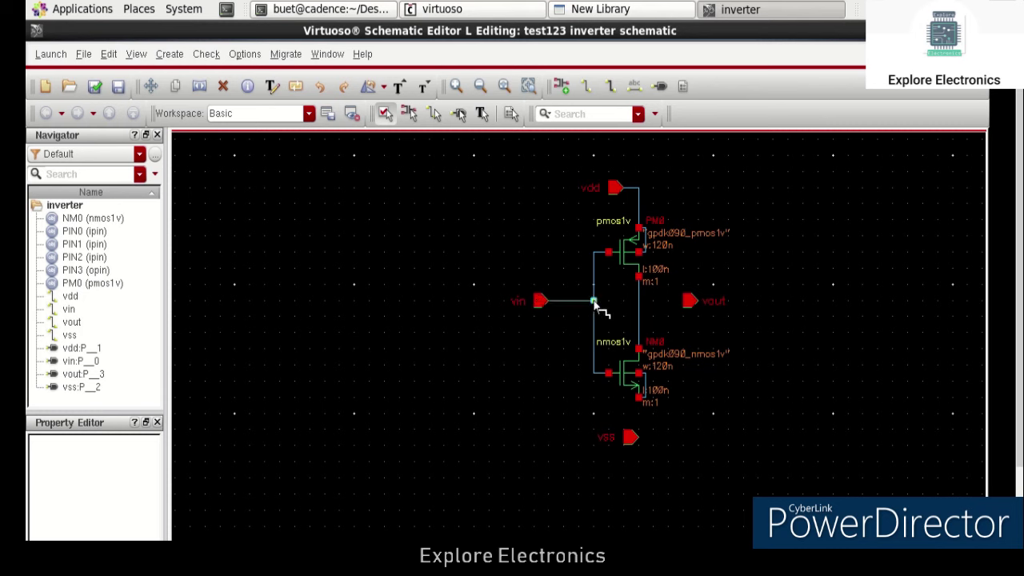
pyautogui.click(688, 301)
pyautogui.click(638, 300)
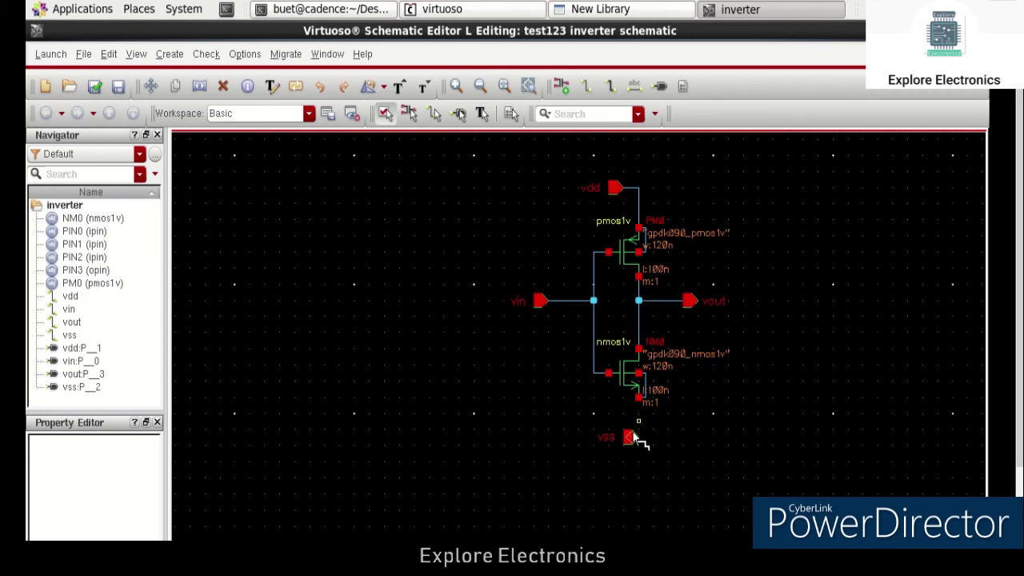